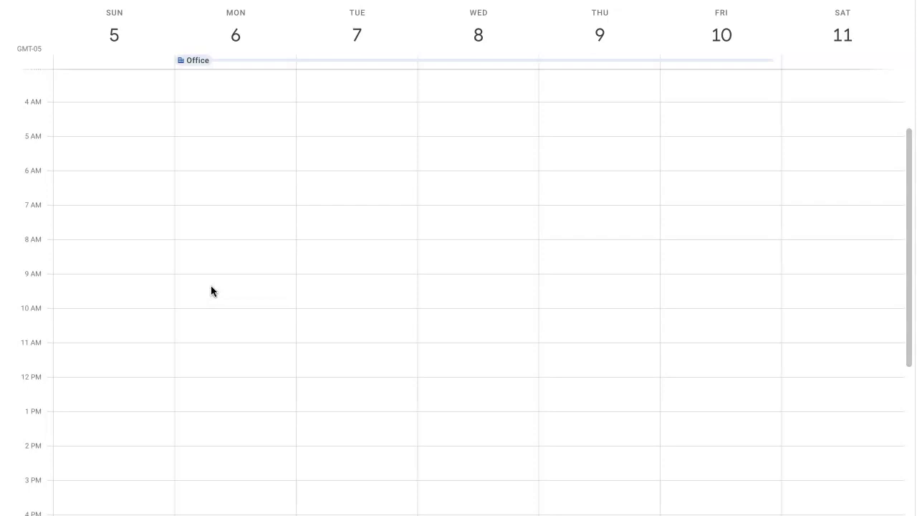
Step: Create a new appointment schedule for Monday, February 6, 9:00am to 10:00am, titled with the host's name followed by "Conference"
left_click(210, 286)
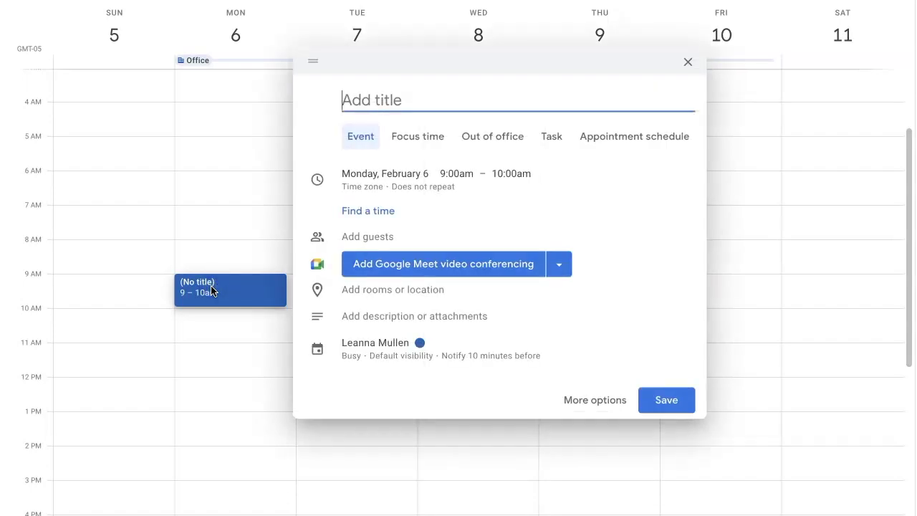
left_click(649, 143)
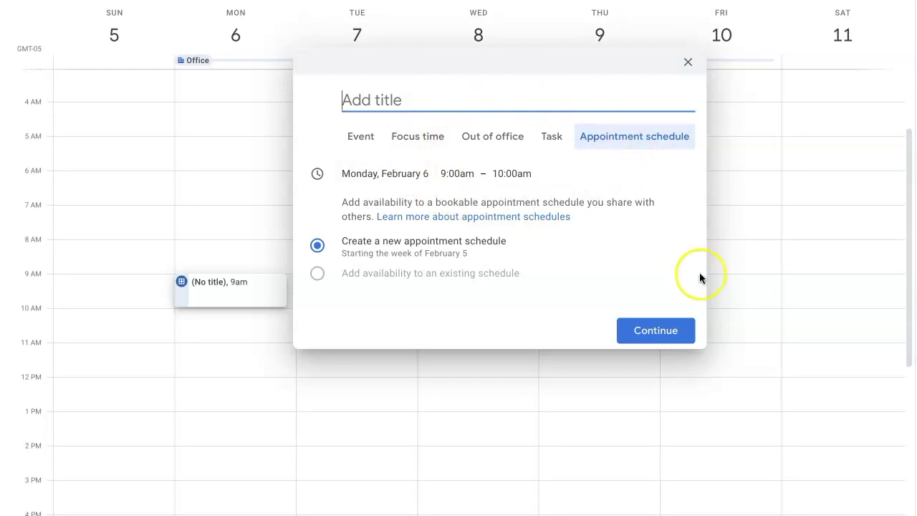
left_click(655, 331)
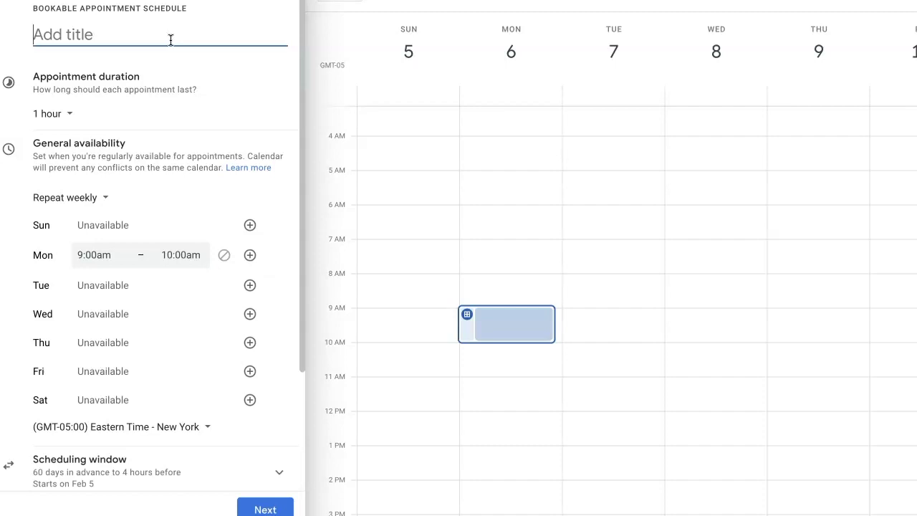
type("Dr. Mullen Conference")
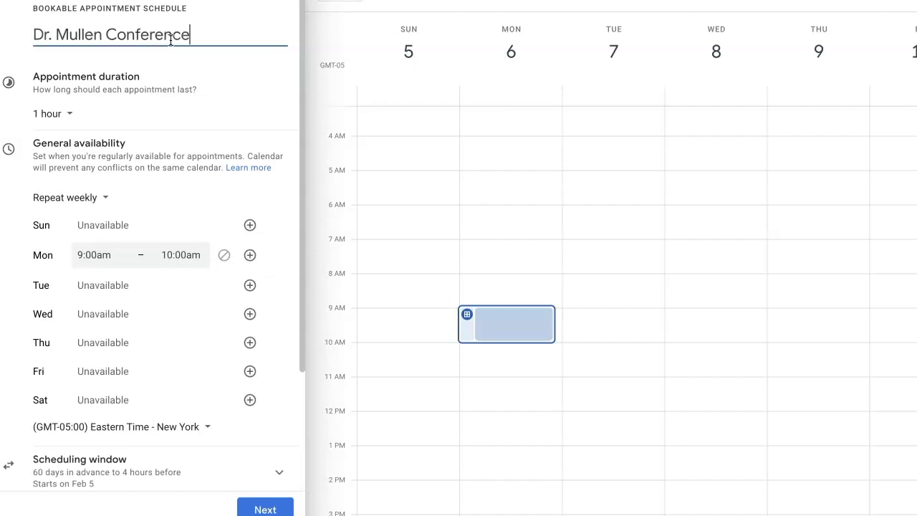
Step: Set the appointment duration to 15 minutes and the availability to Does not repeat
left_click(59, 117)
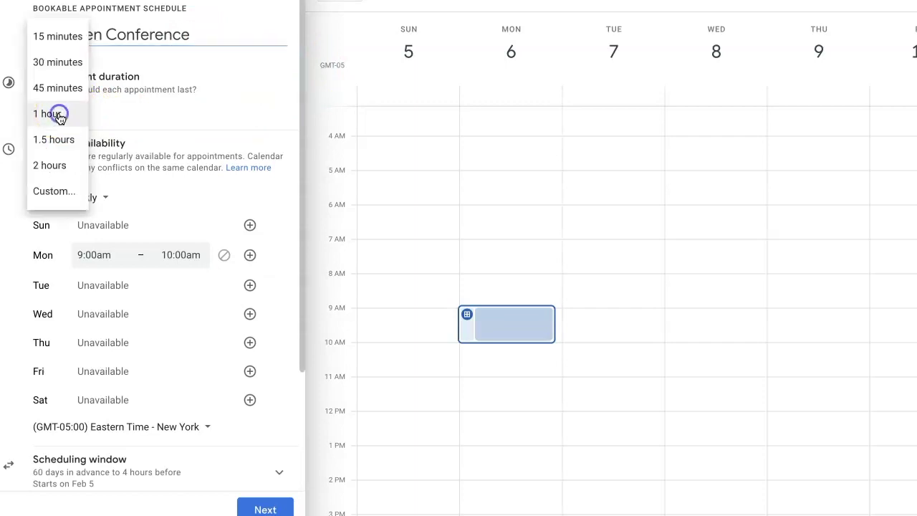
left_click(67, 39)
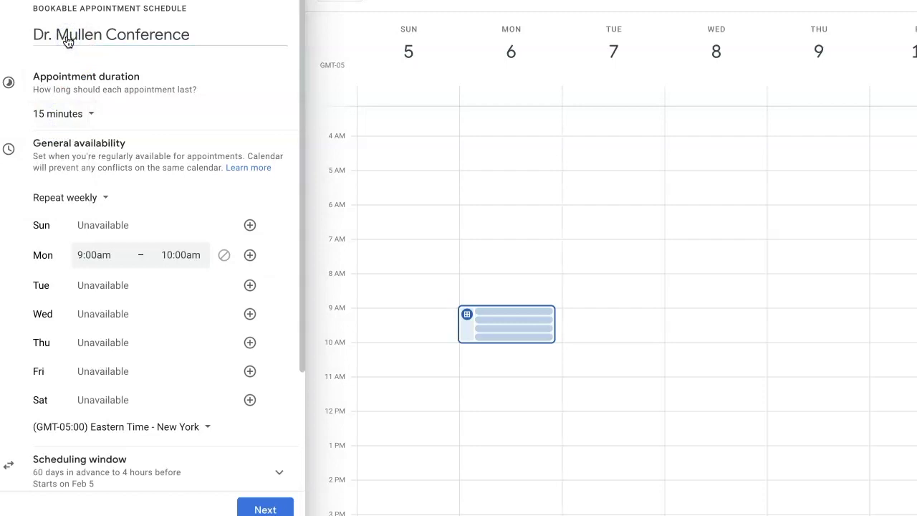
left_click(69, 197)
left_click(78, 173)
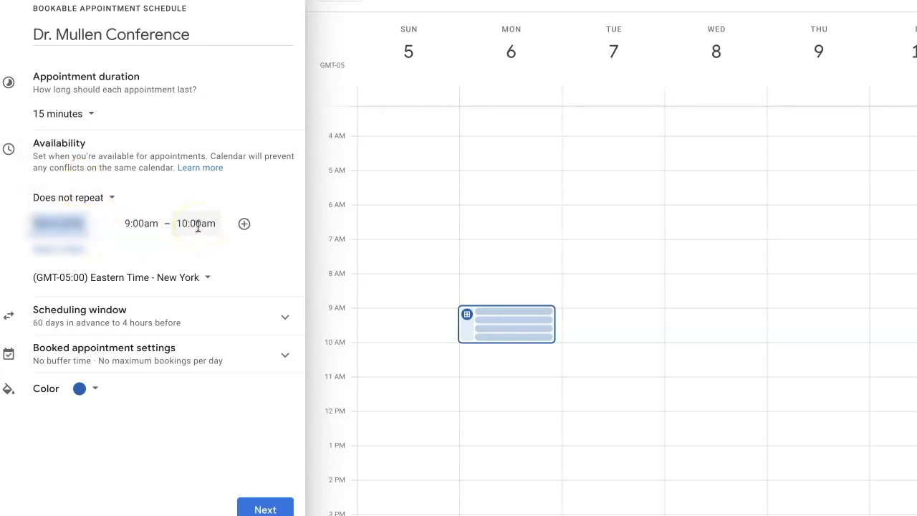
Step: Set the availability on February 6 to 2:00pm – 6:00pm
left_click(144, 224)
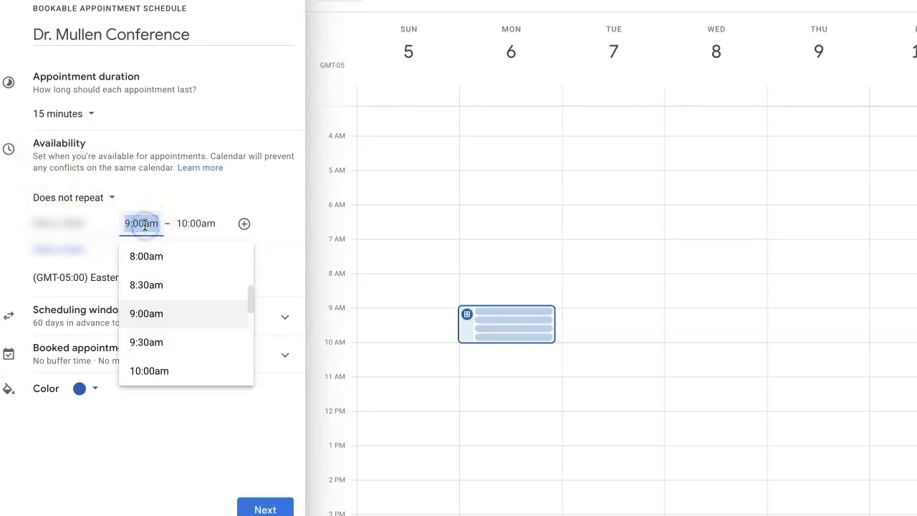
type("2")
key("Tab")
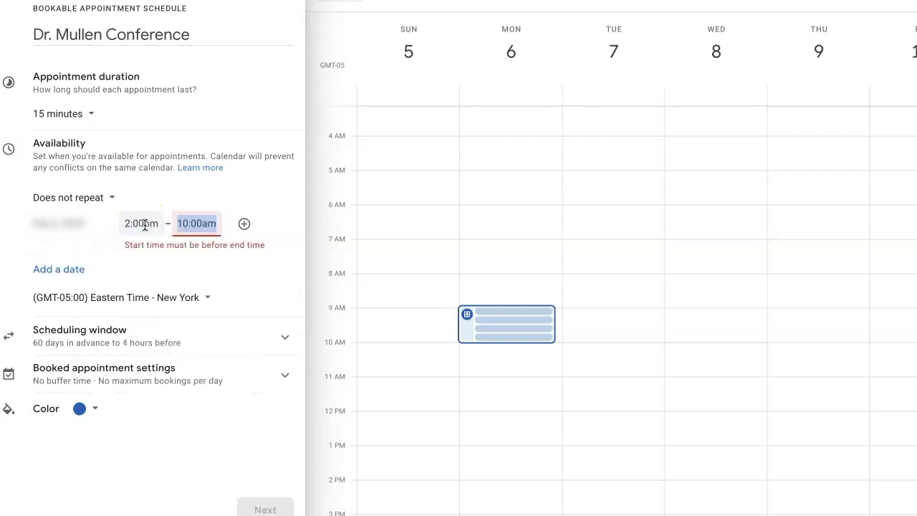
type("6")
key("Tab")
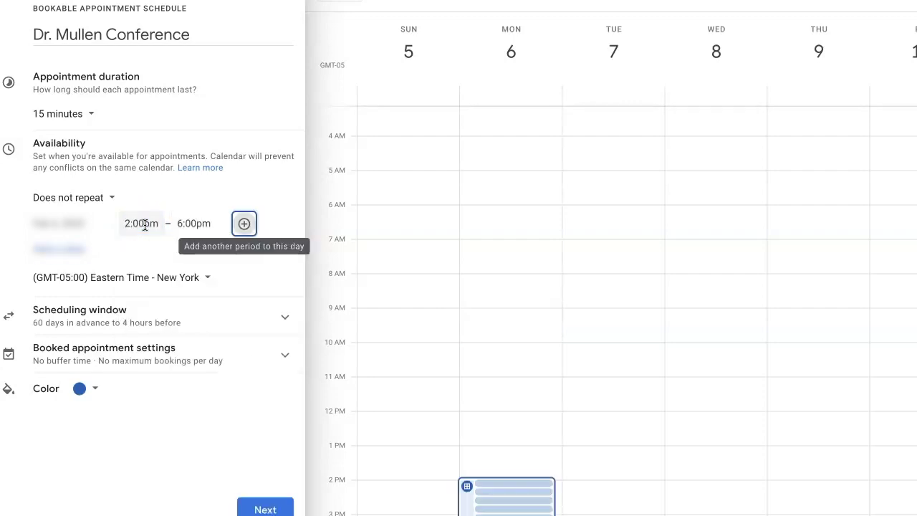
Step: Add February 7 to the availability with hours from 12:00pm to 2:00pm
left_click(68, 251)
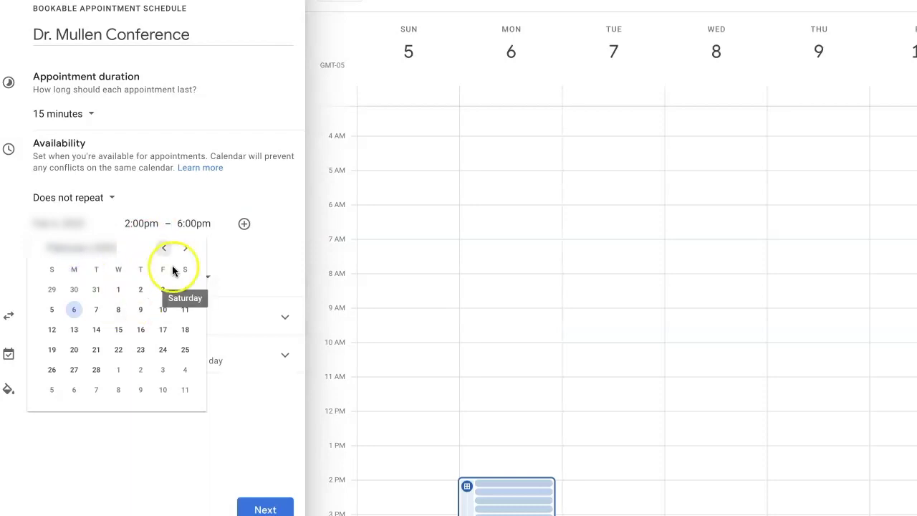
left_click(95, 315)
left_click(144, 247)
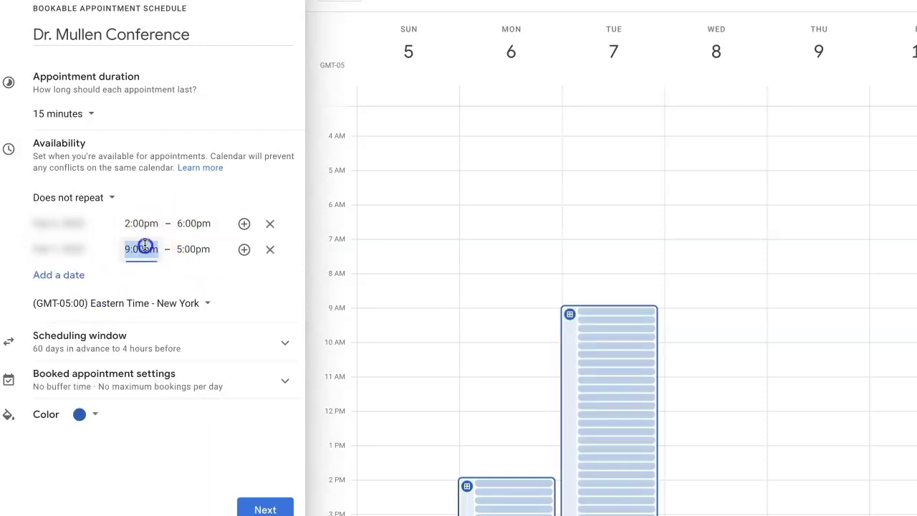
type("12:0")
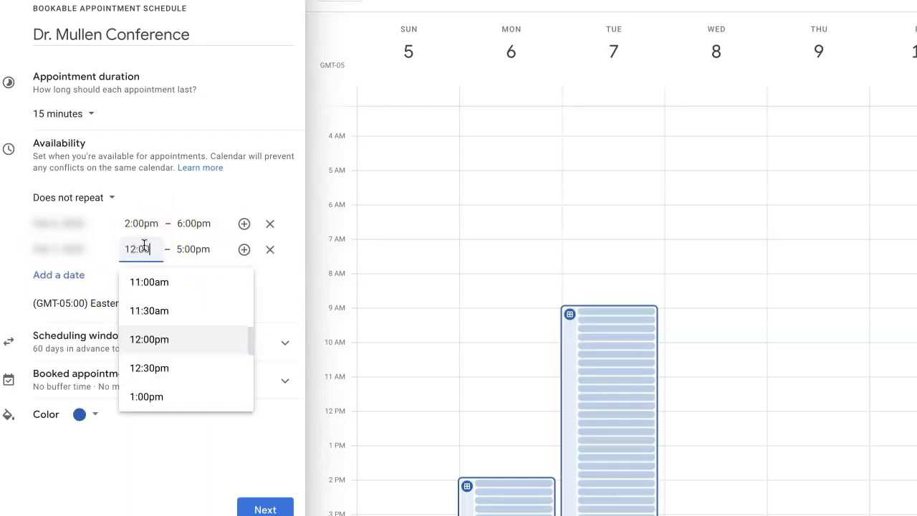
key("Tab")
type("2:00pm")
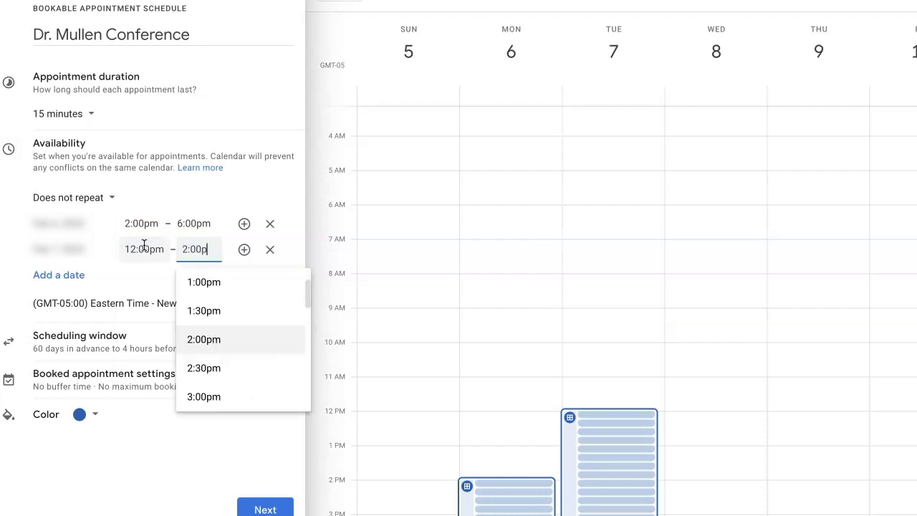
key("Tab")
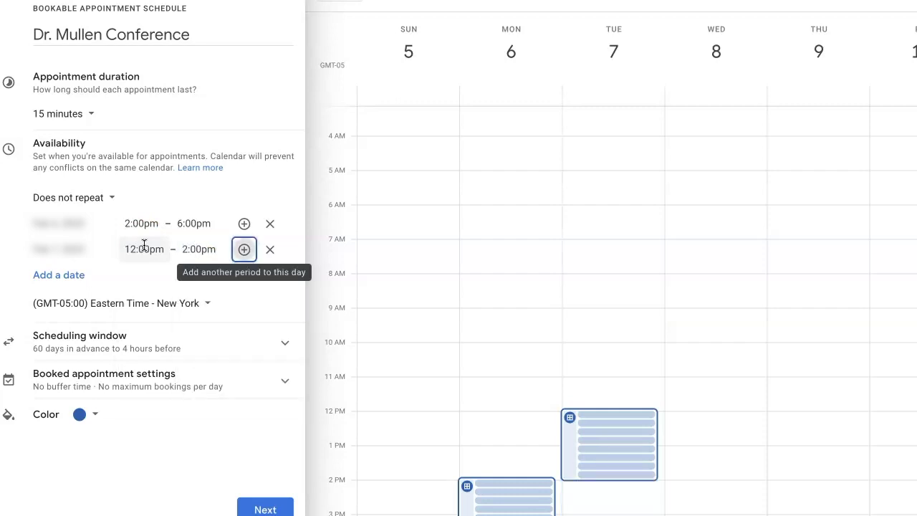
scroll(681, 326, "down", 3)
scroll(670, 347, "down", 2)
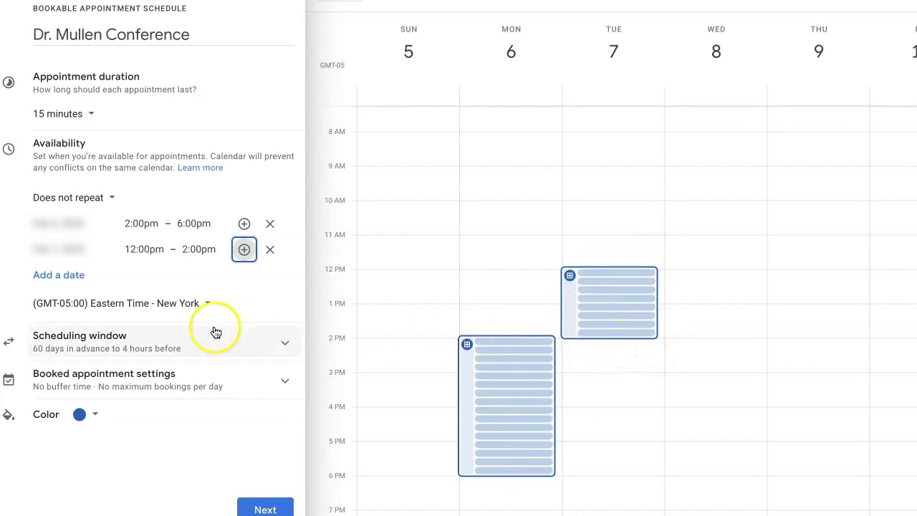
Step: Turn off the maximum advance time and minimum notice limits in the scheduling window and continue to the booking page settings
left_click(197, 349)
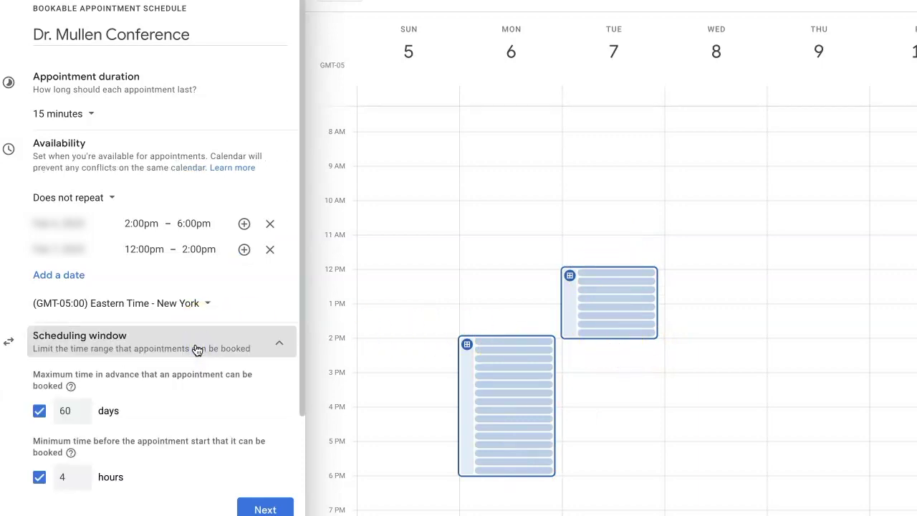
left_click(37, 418)
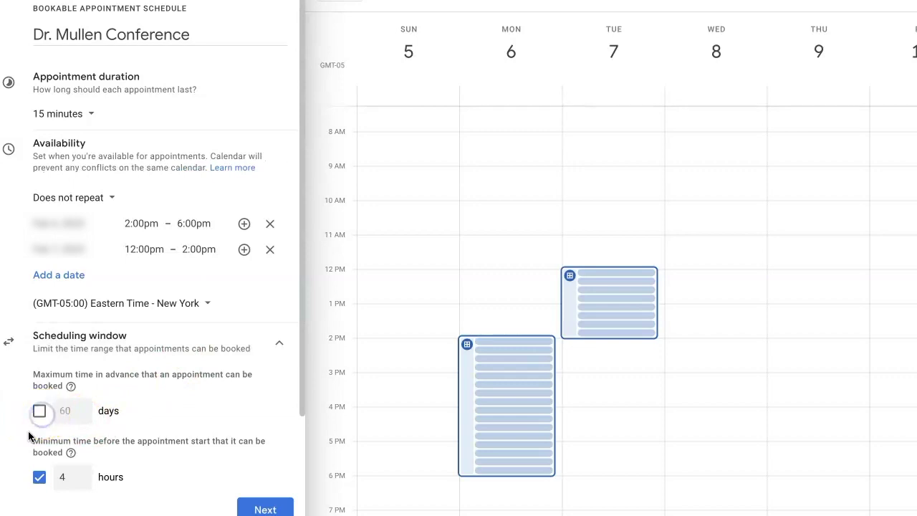
left_click(40, 478)
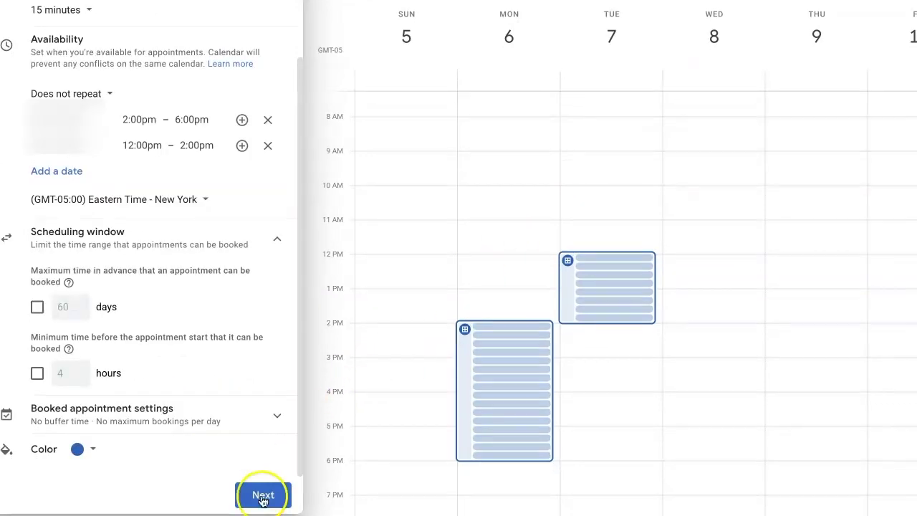
left_click(262, 497)
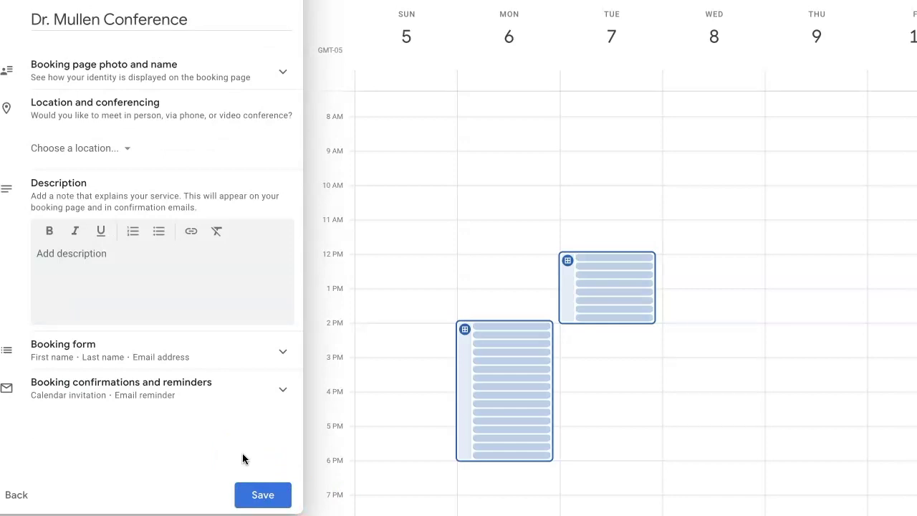
left_click(112, 152)
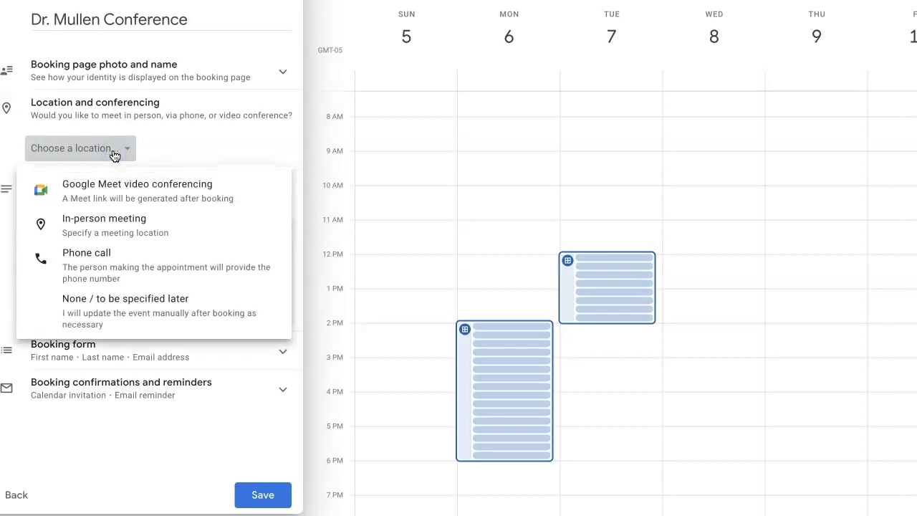
left_click(114, 217)
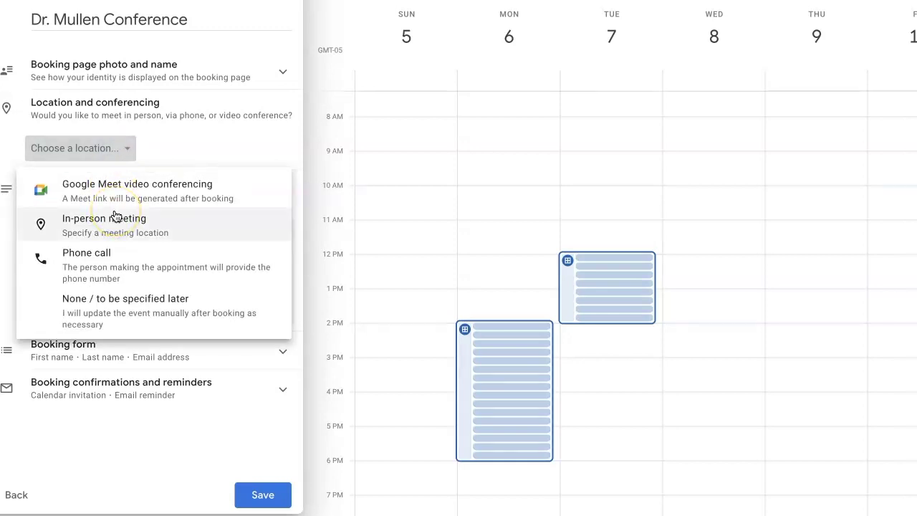
left_click(181, 327)
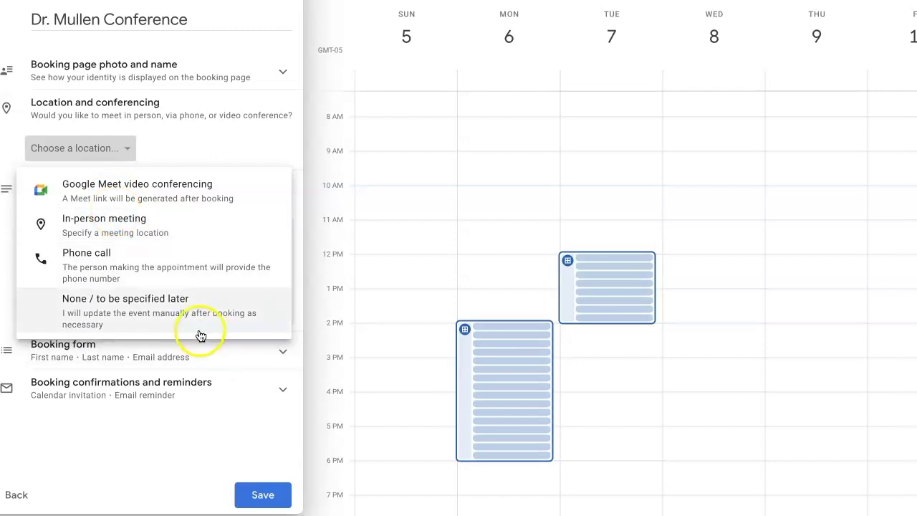
left_click(180, 327)
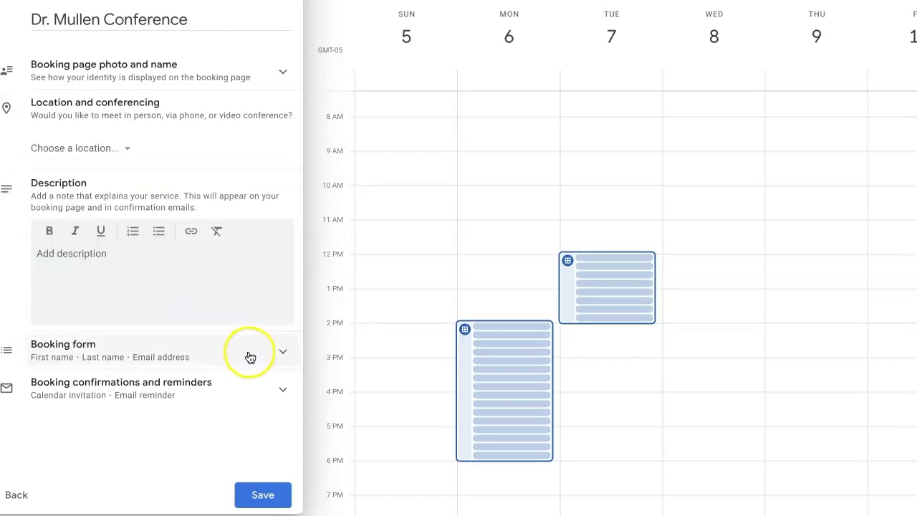
Step: Add a required custom item called "Student Name" to the booking form
left_click(247, 355)
scroll(237, 362, "down", 2)
scroll(231, 369, "down", 1)
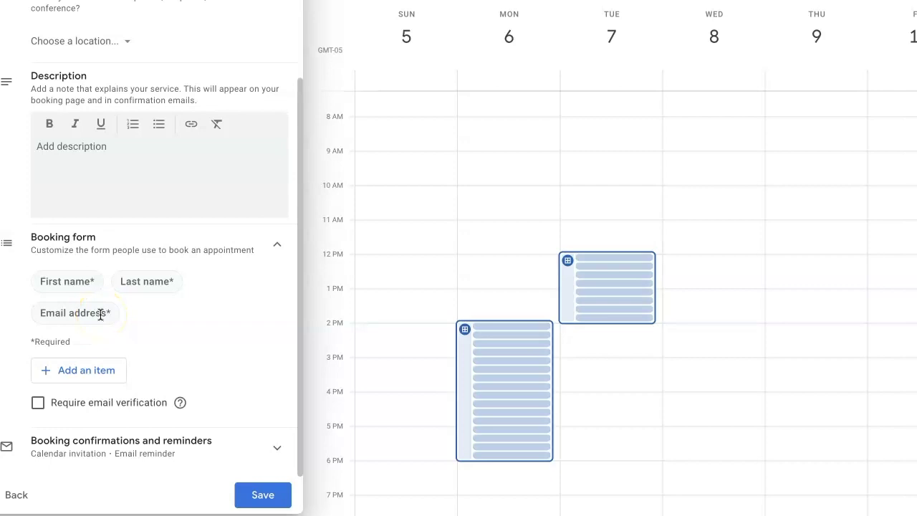
left_click(104, 380)
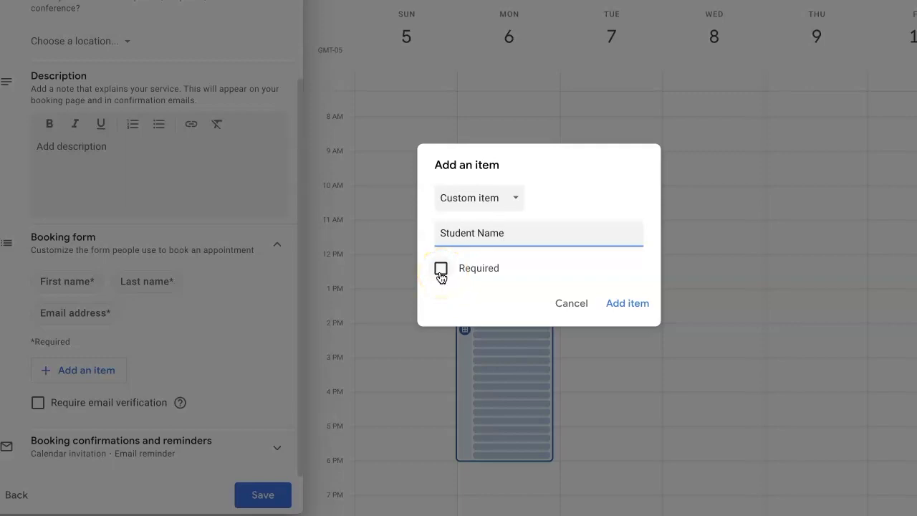
left_click(452, 270)
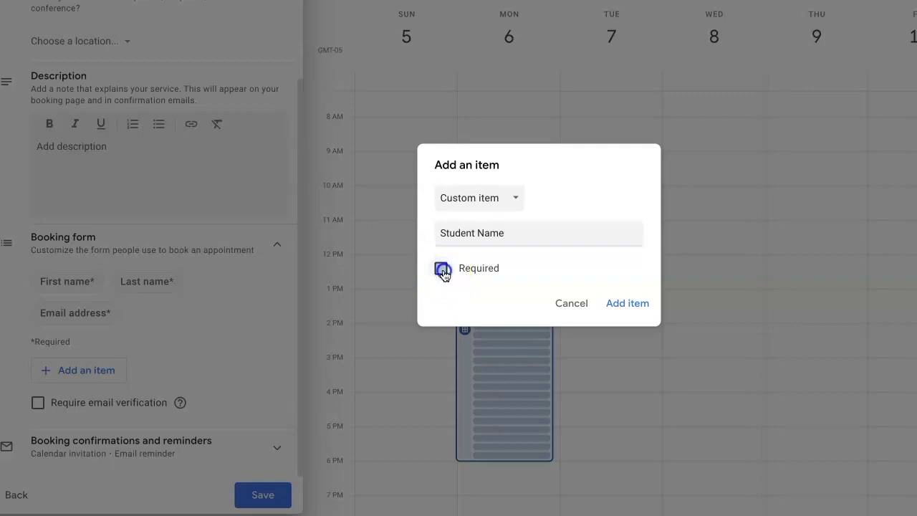
left_click(628, 306)
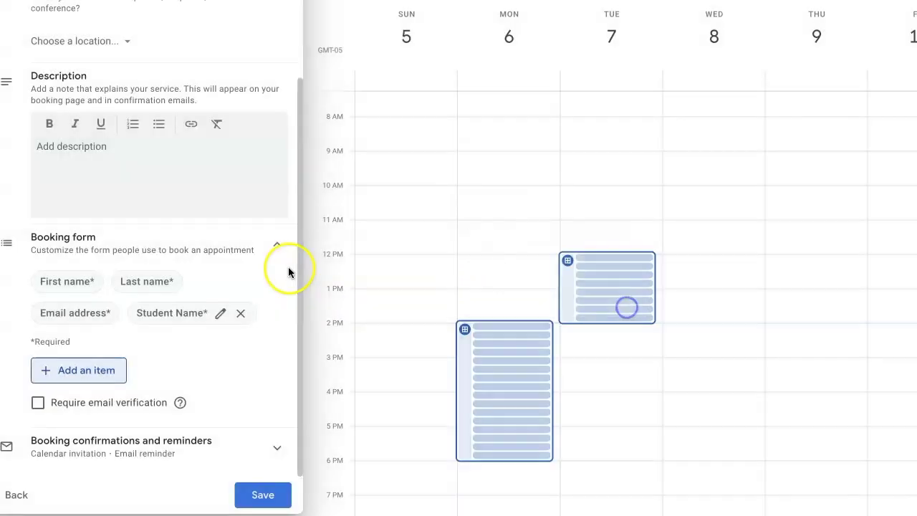
Step: Check the email reminder timing options under booking confirmations and reminders, and save the appointment schedule
left_click(203, 459)
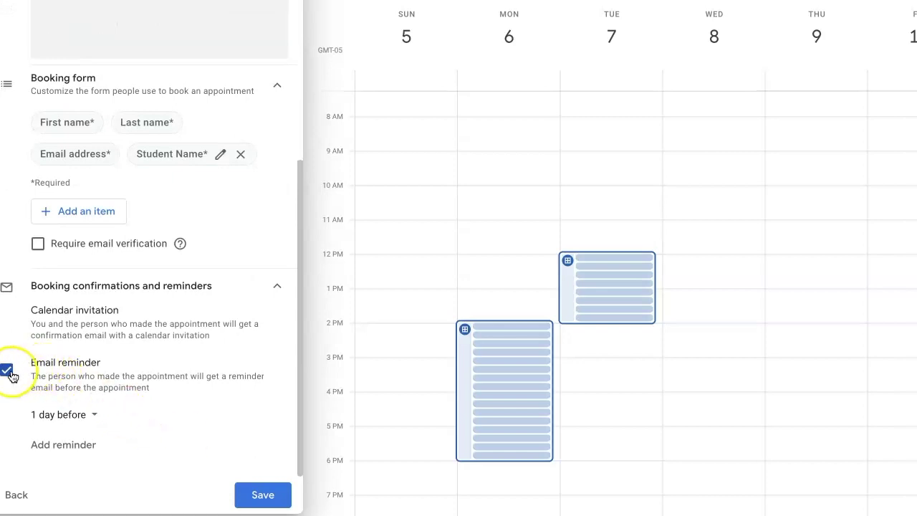
left_click(63, 416)
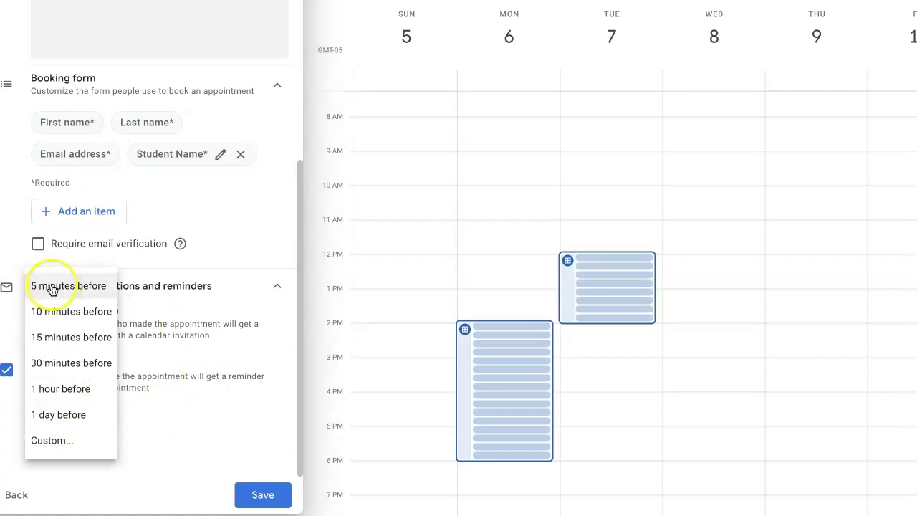
left_click(175, 476)
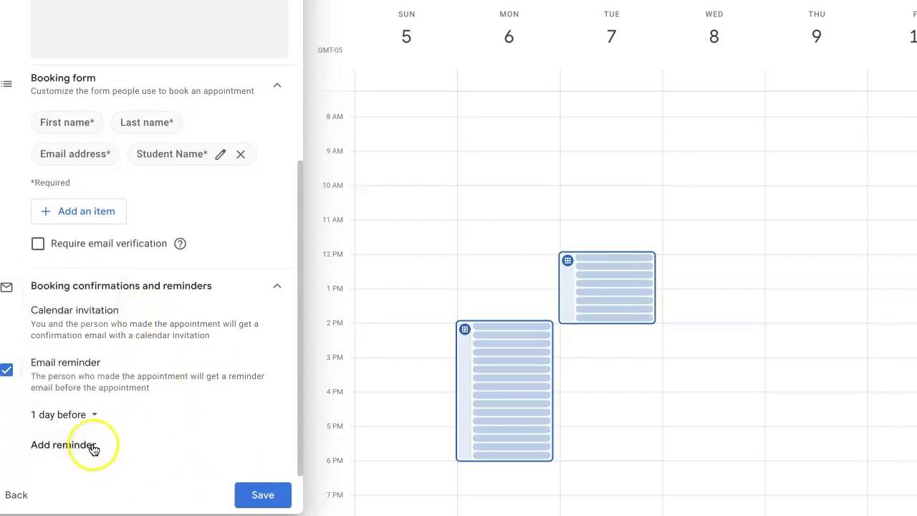
left_click(263, 495)
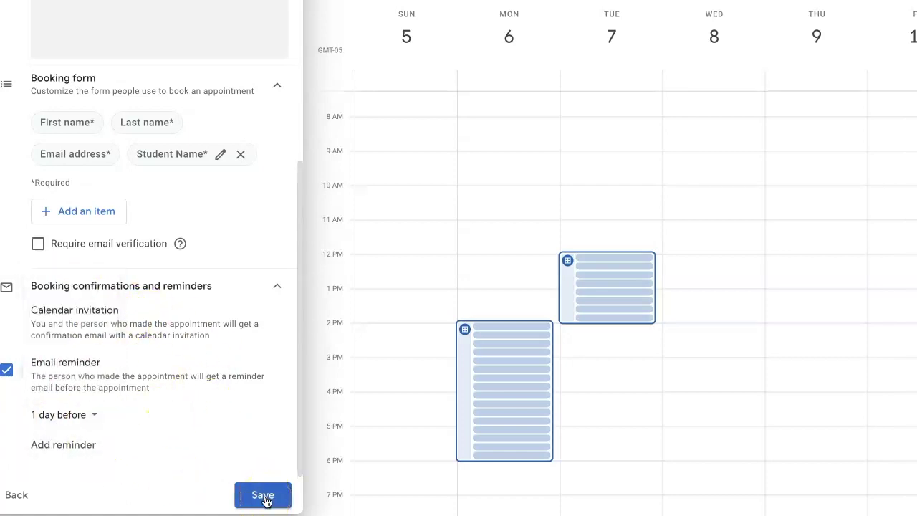
left_click(264, 496)
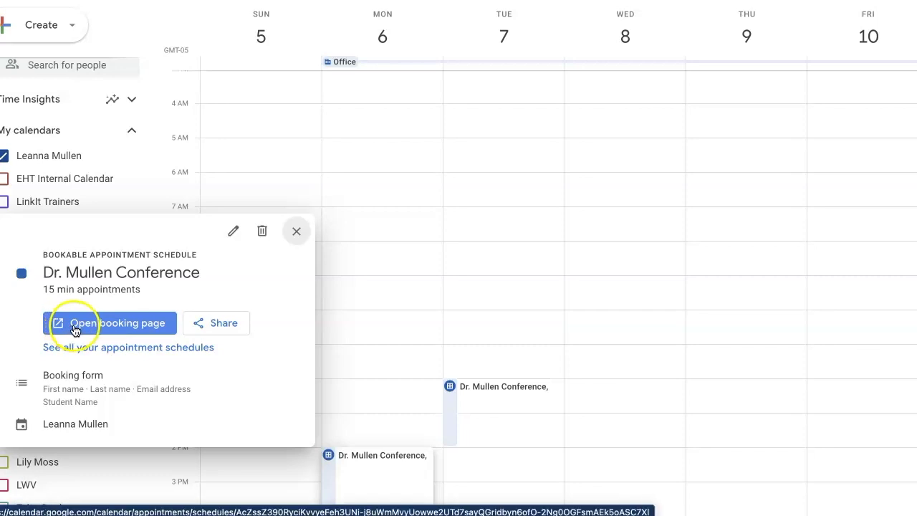
Step: Open the schedule's booking page and browse forward to examine the bookable slots on February 6 and 7
left_click(137, 328)
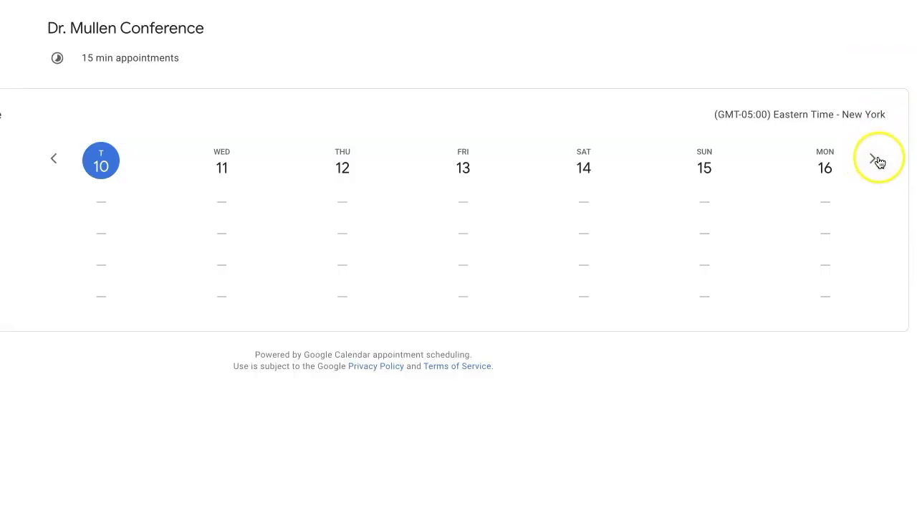
left_click(880, 161)
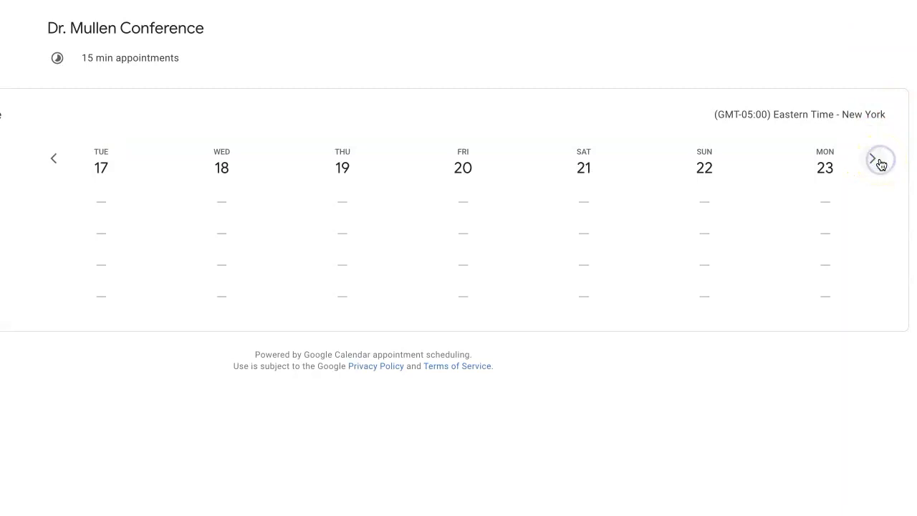
left_click(878, 161)
left_click(878, 160)
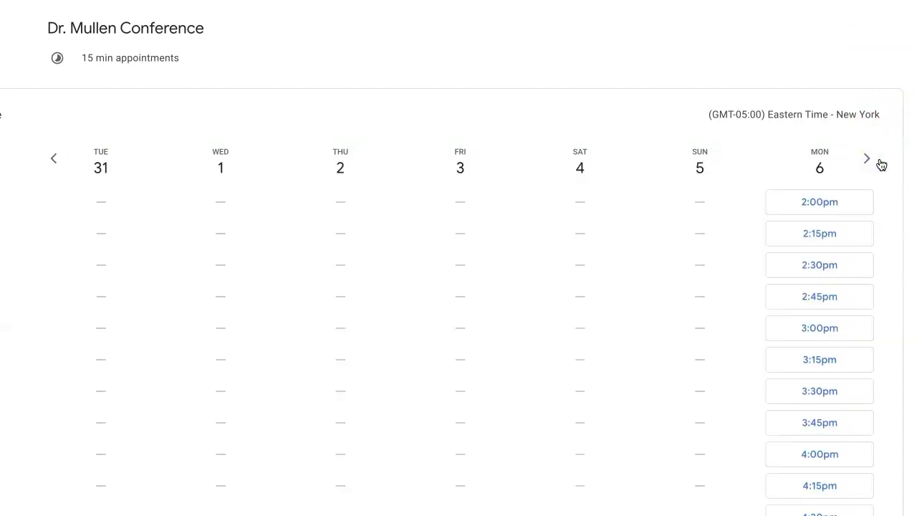
scroll(84, 192, "down", 1)
scroll(85, 192, "down", 1)
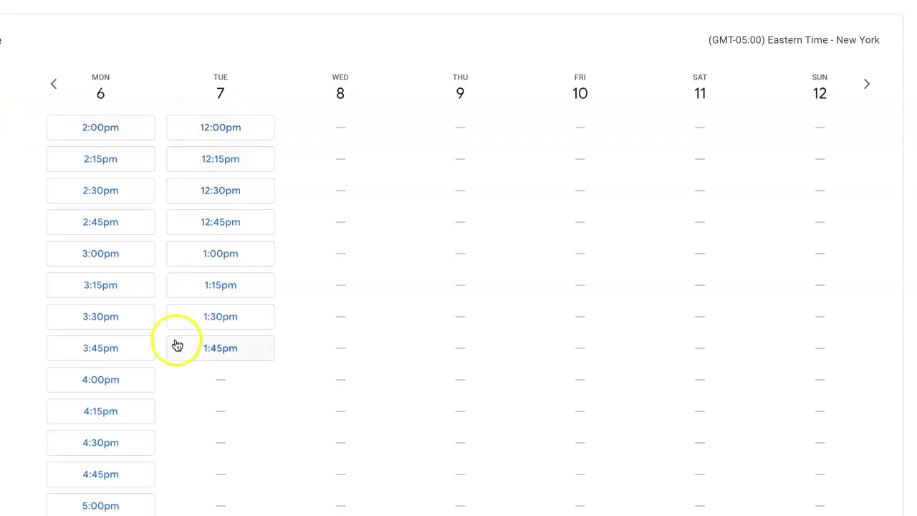
scroll(177, 346, "up", 3)
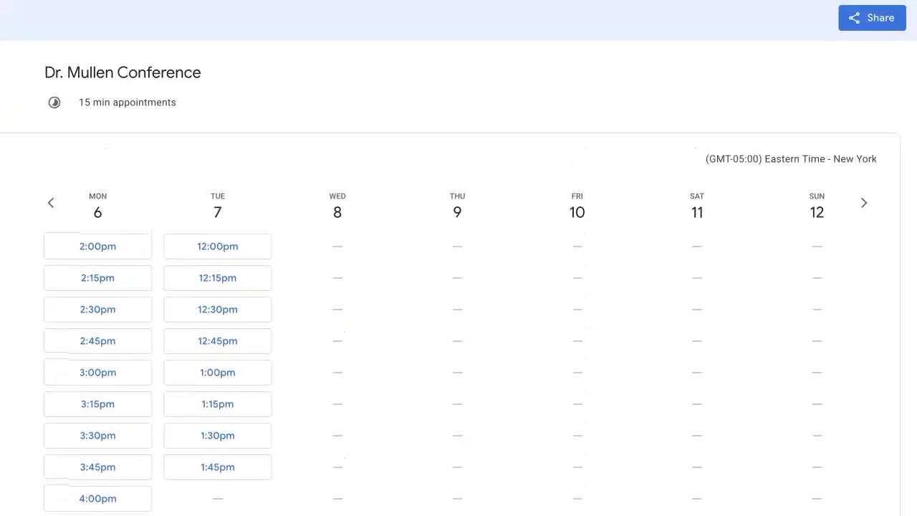
Step: Copy the sharing link for this single booking page
left_click(871, 27)
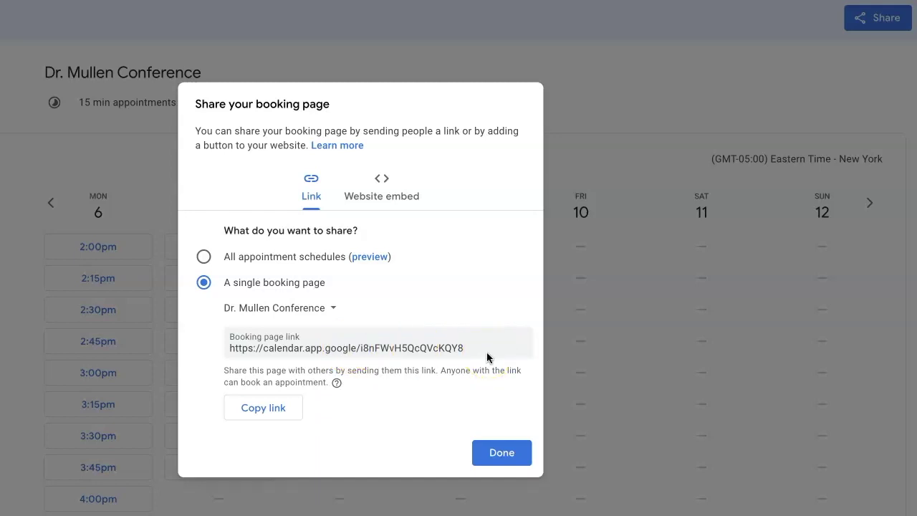
left_click(278, 407)
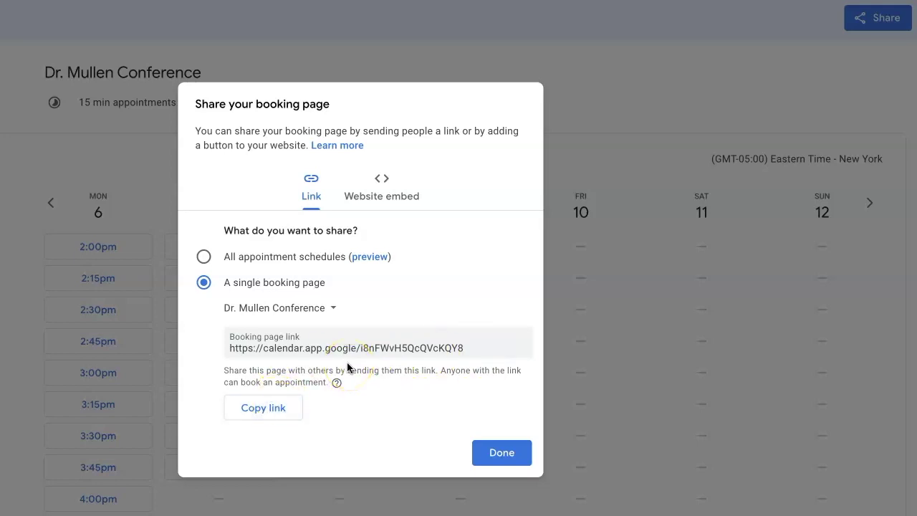